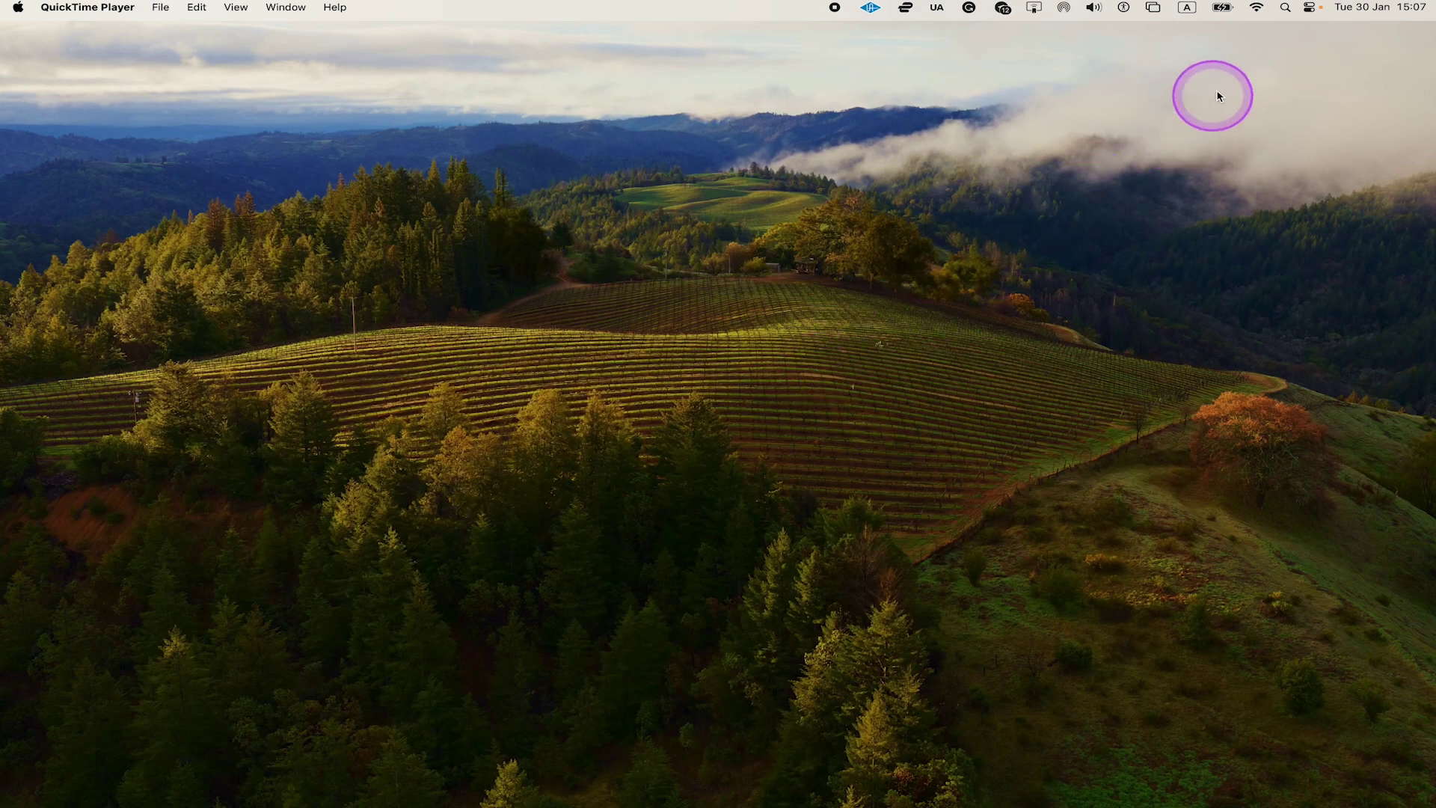
Search Spotlight for 'storage' and open the Storage settings page
click(1286, 9)
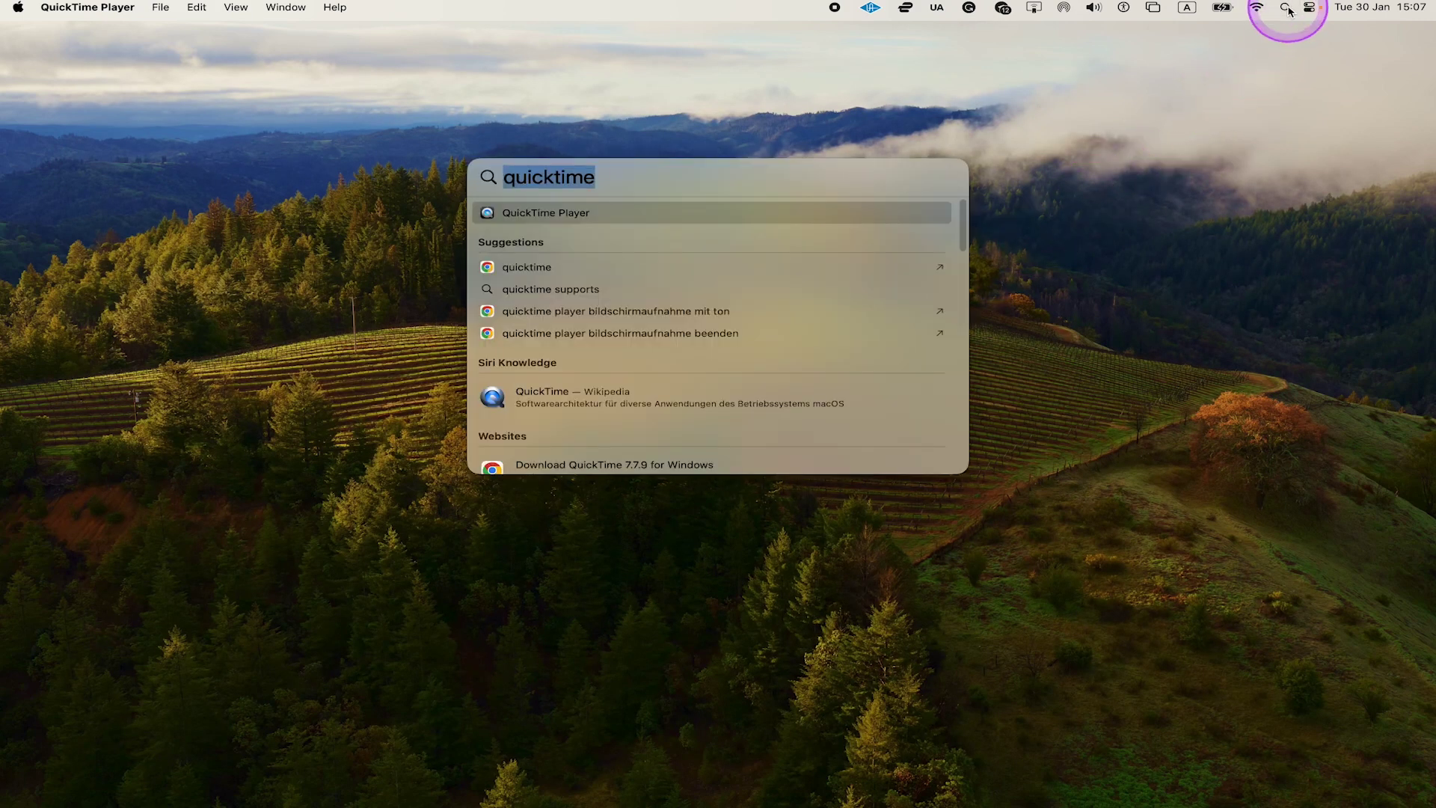
key(BackSpace)
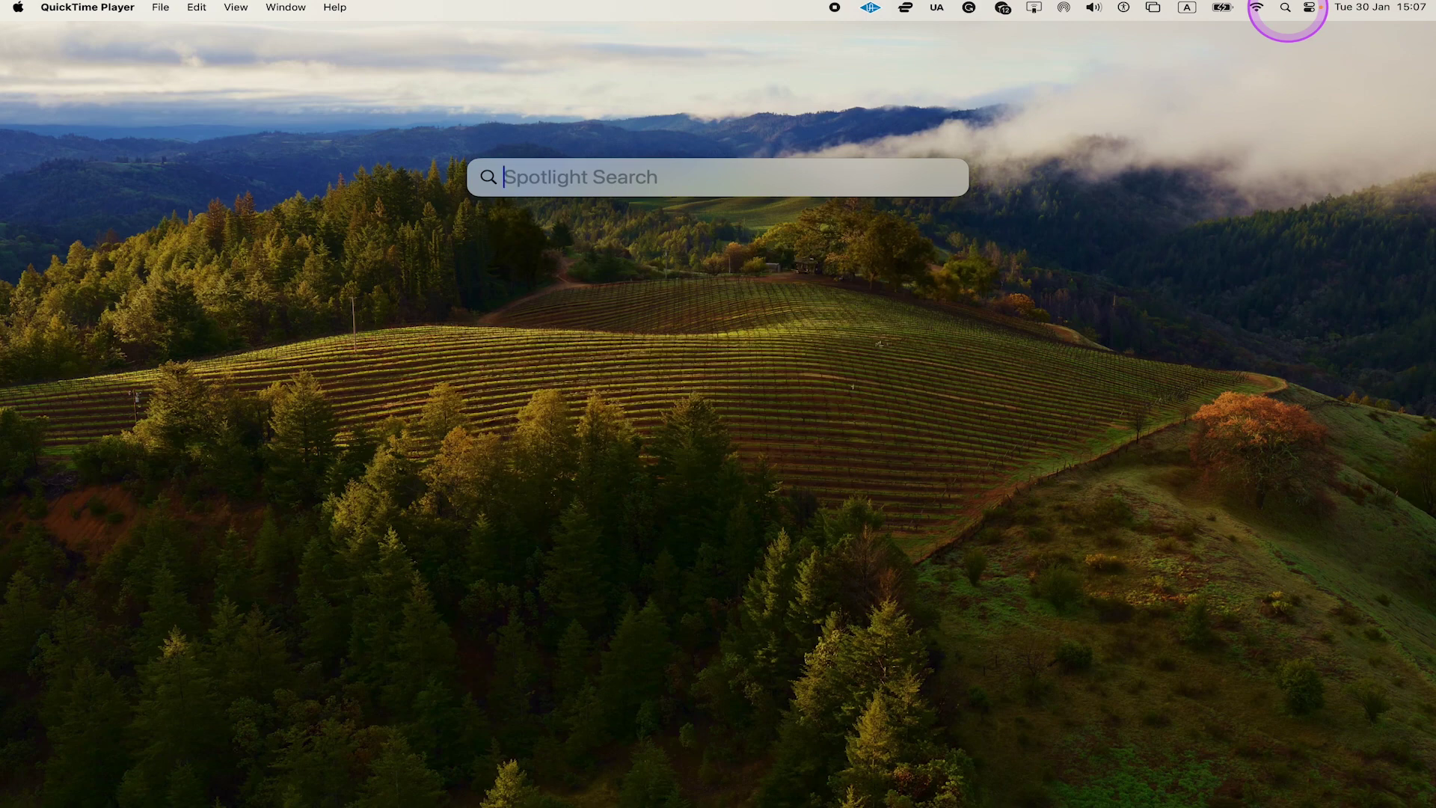
text(storage)
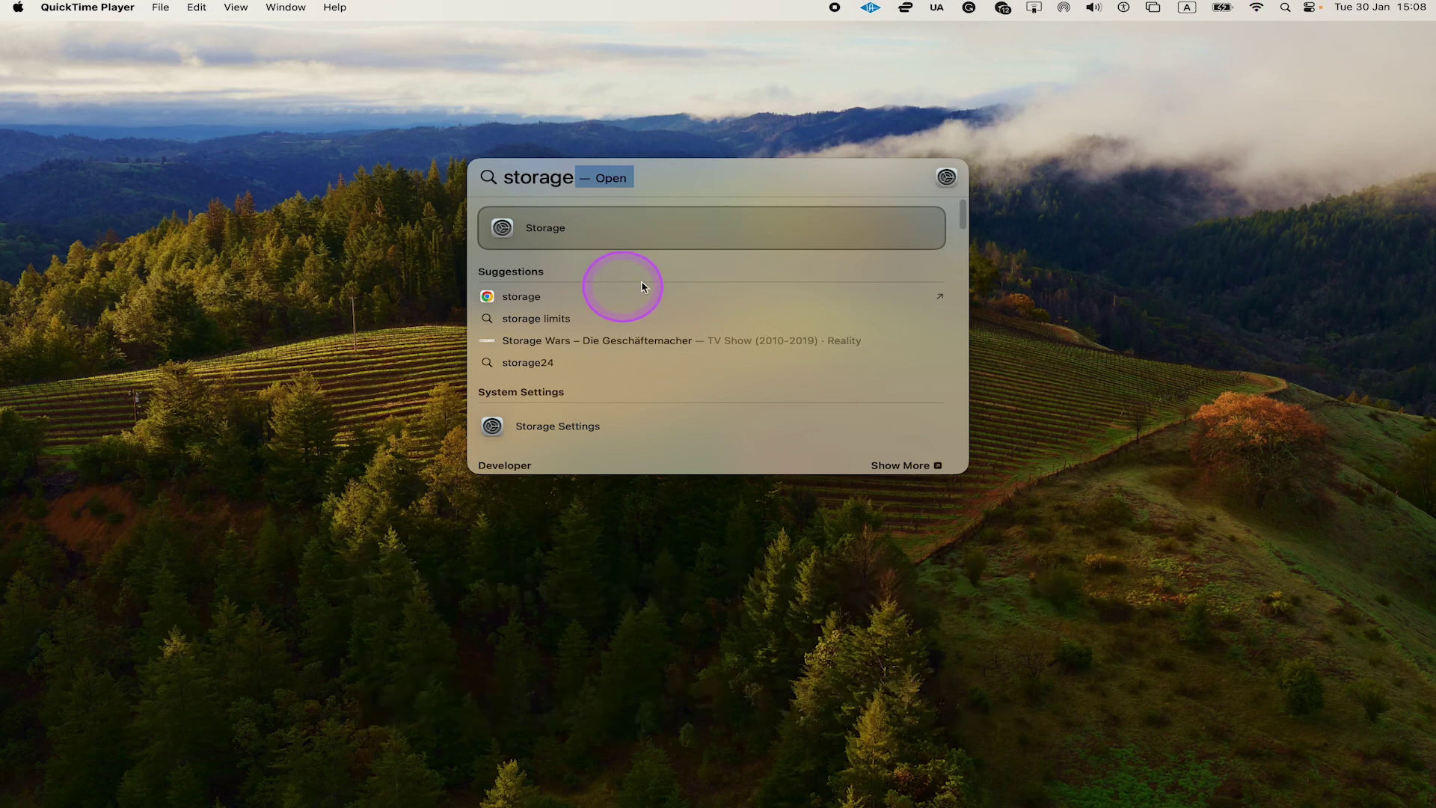
click(546, 233)
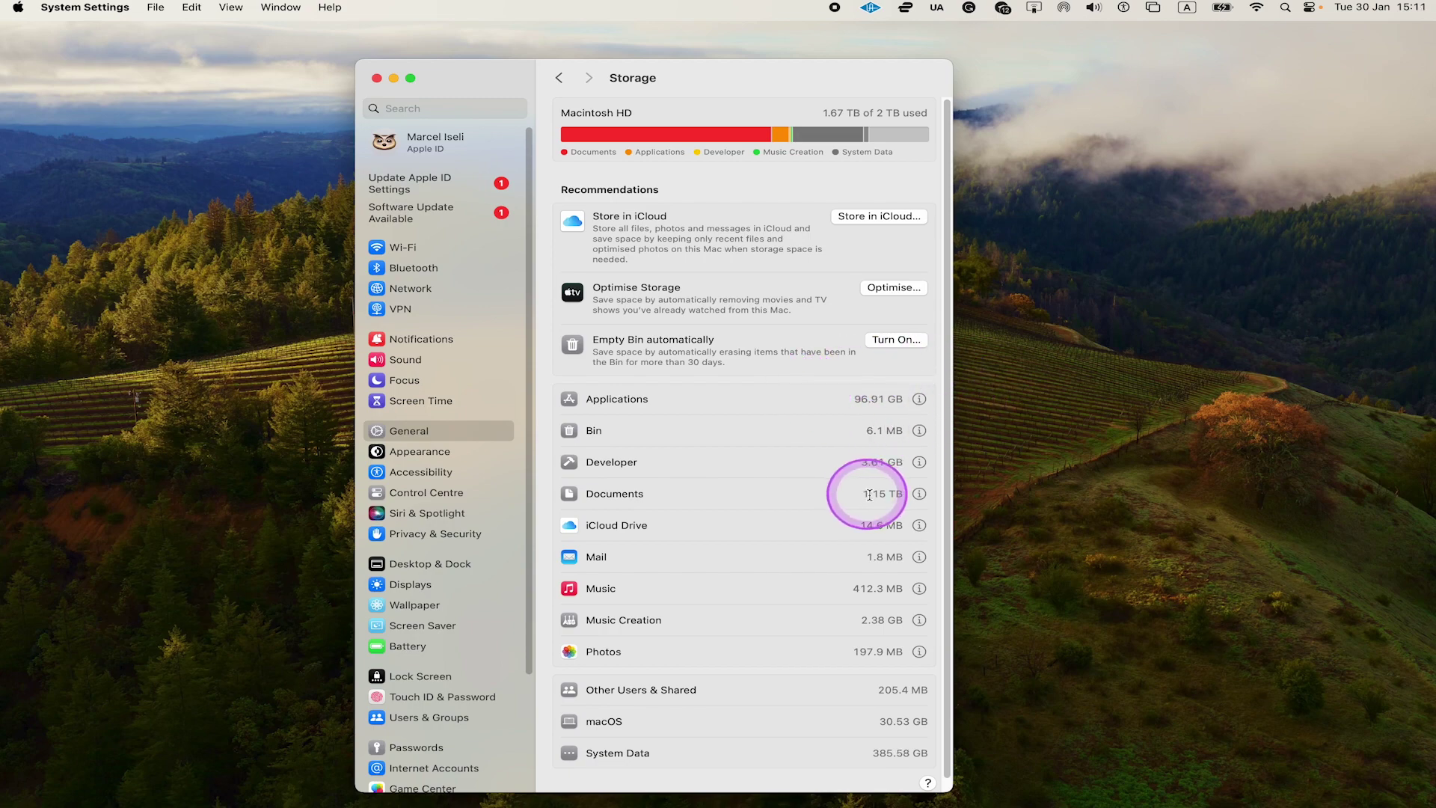
Show the Documents large-files list and select the 32.52 GB rendered movie
click(919, 495)
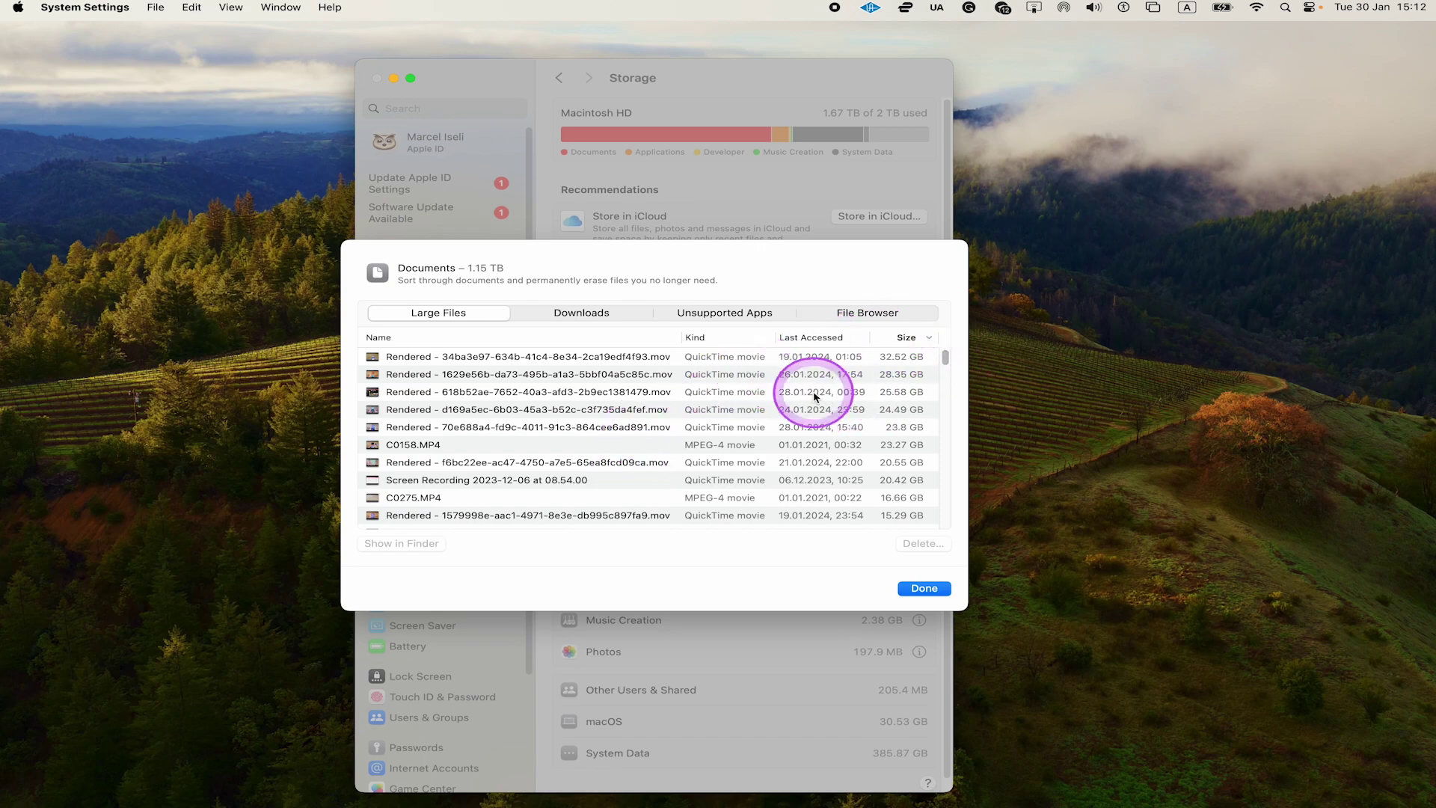
click(662, 357)
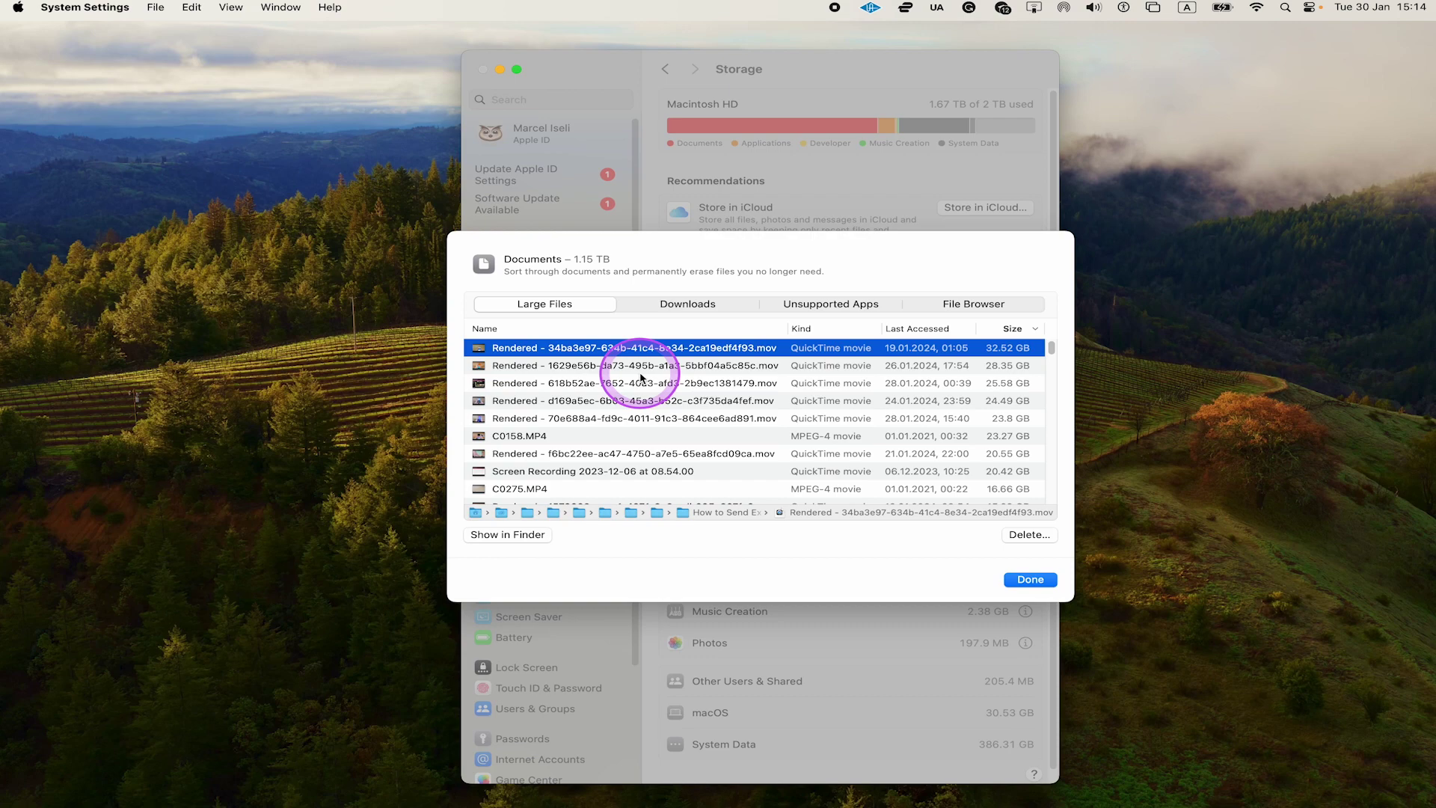
Select the 24.49 GB rendered movie and confirm its permanent deletion
click(611, 400)
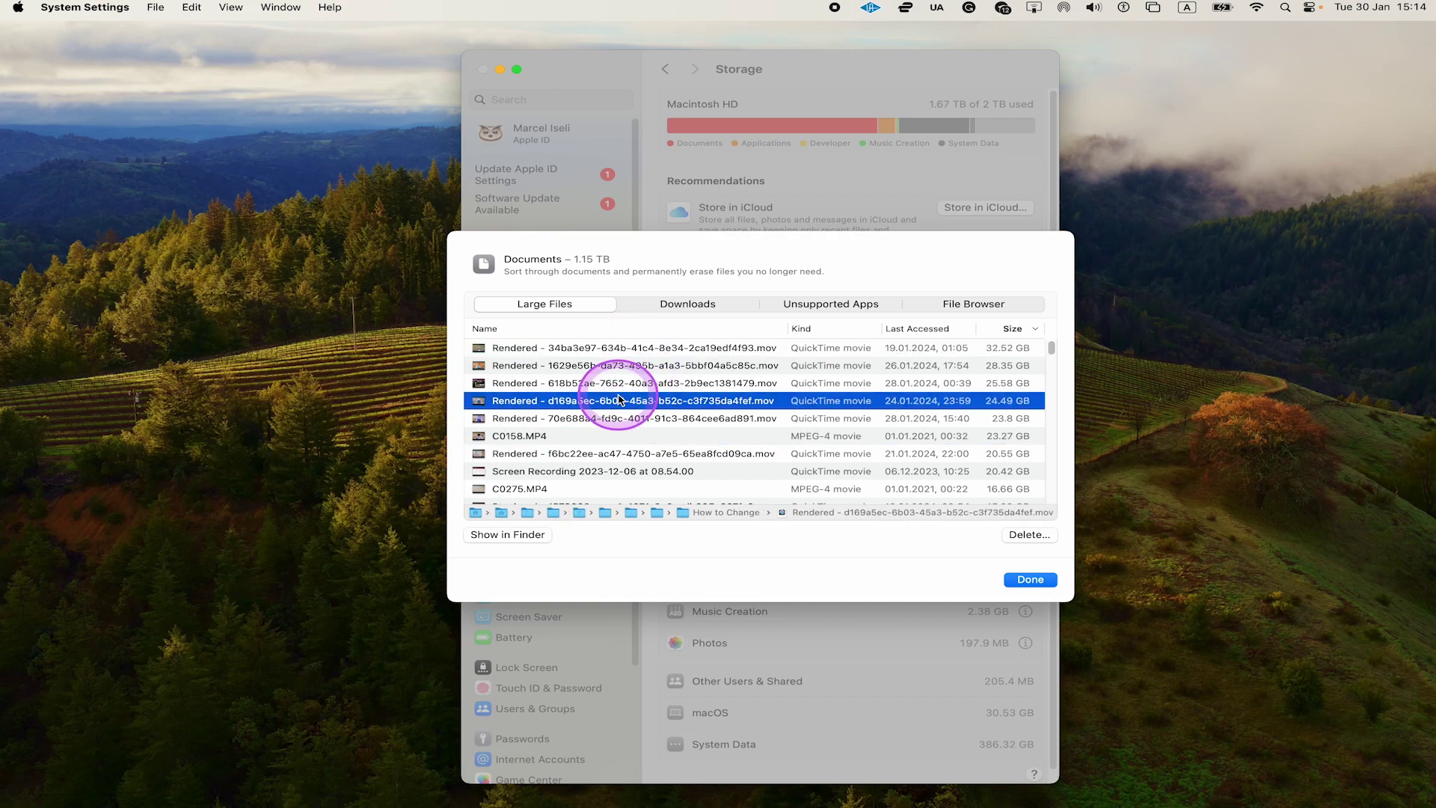
click(1028, 535)
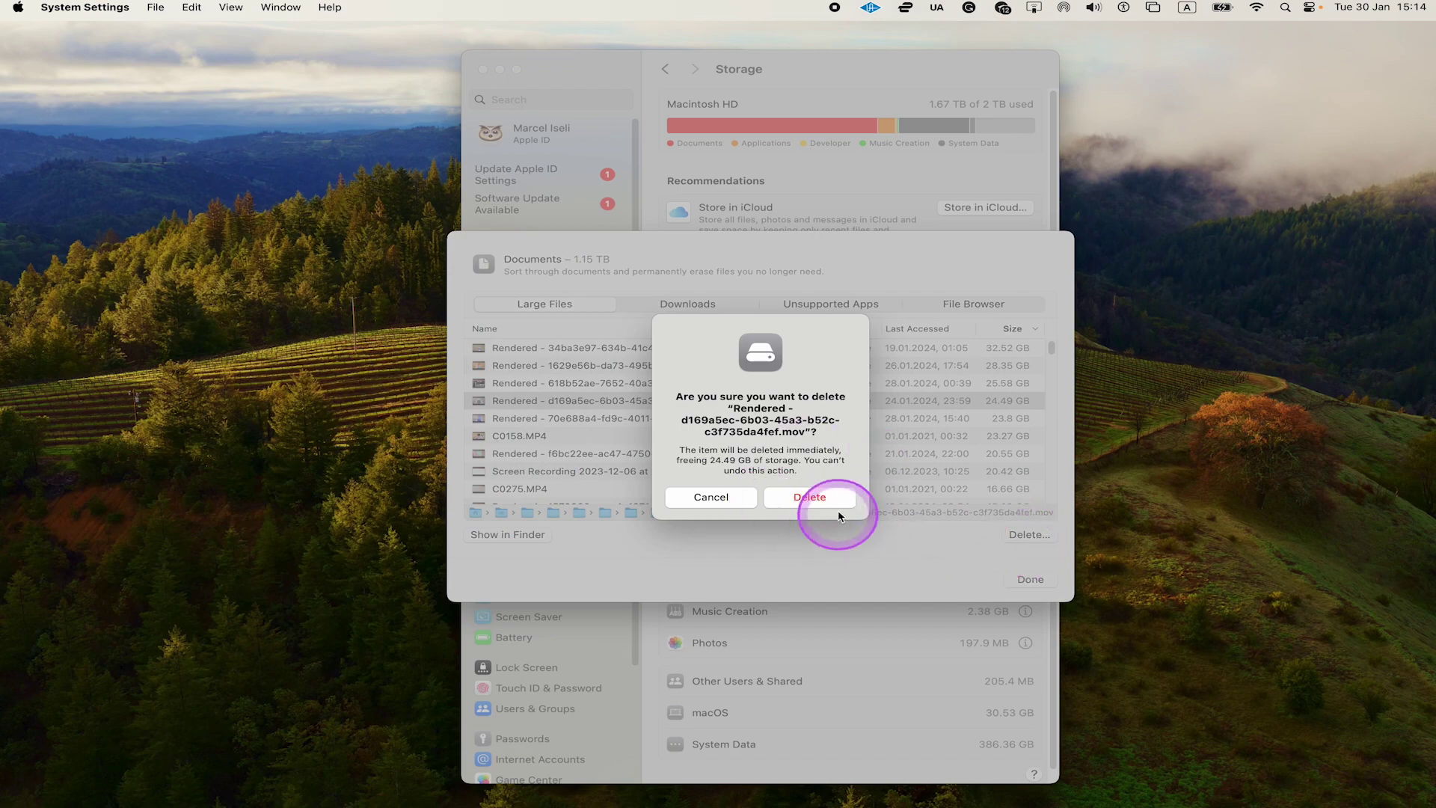
click(829, 502)
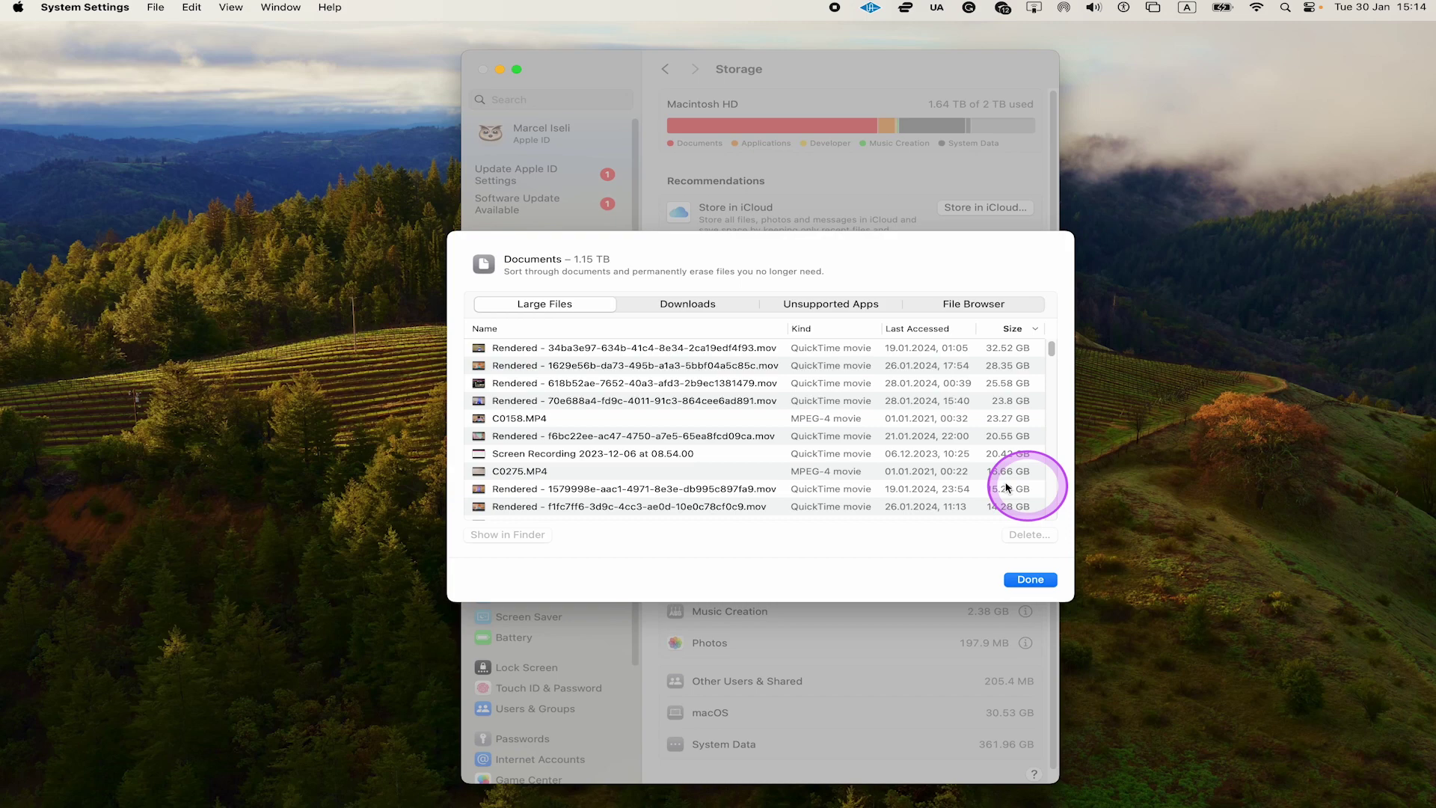
Close the Documents sheet to see Documents at 1.12 TB on the overview
click(1031, 581)
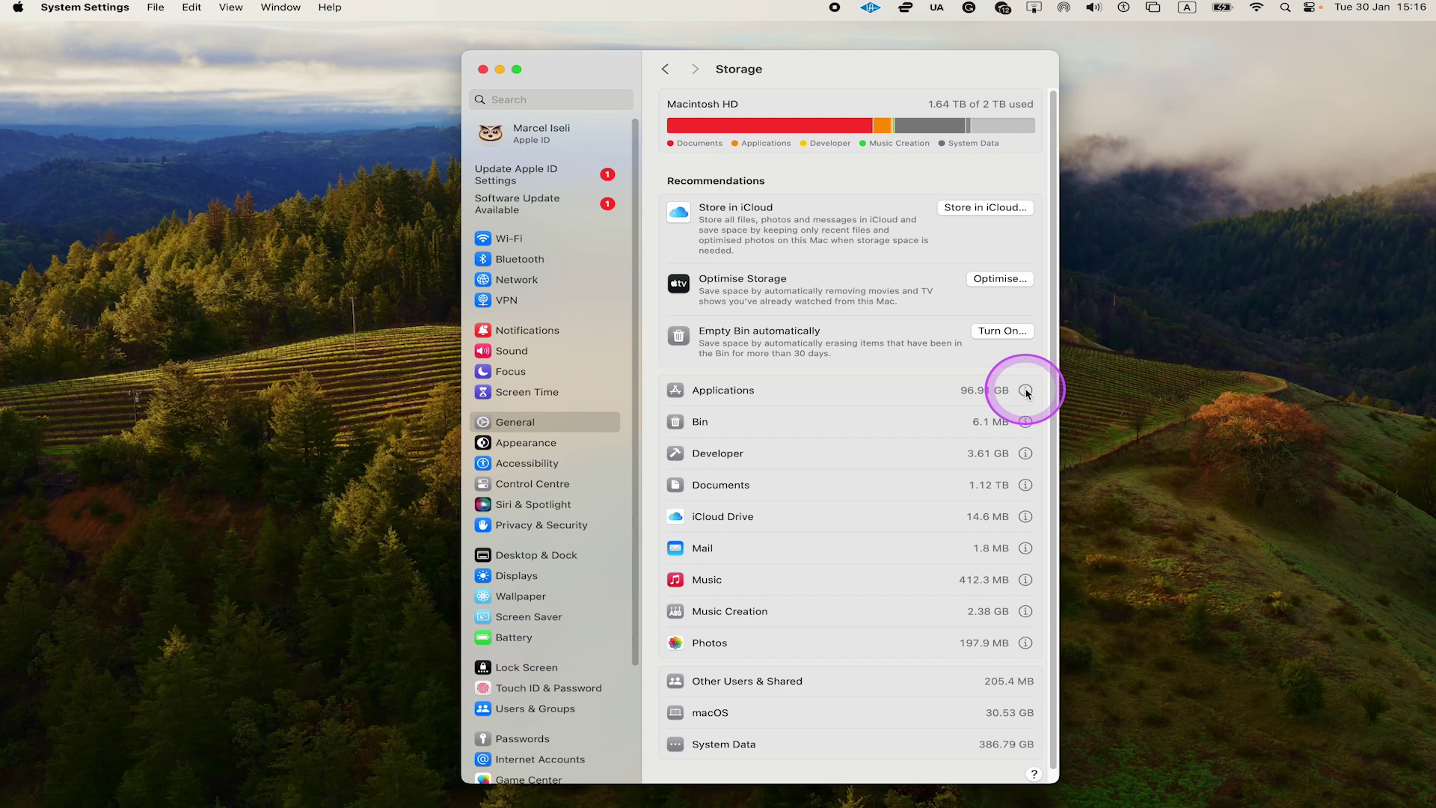
Show the Applications (96.91 GB) detail listing each app's size
click(1023, 389)
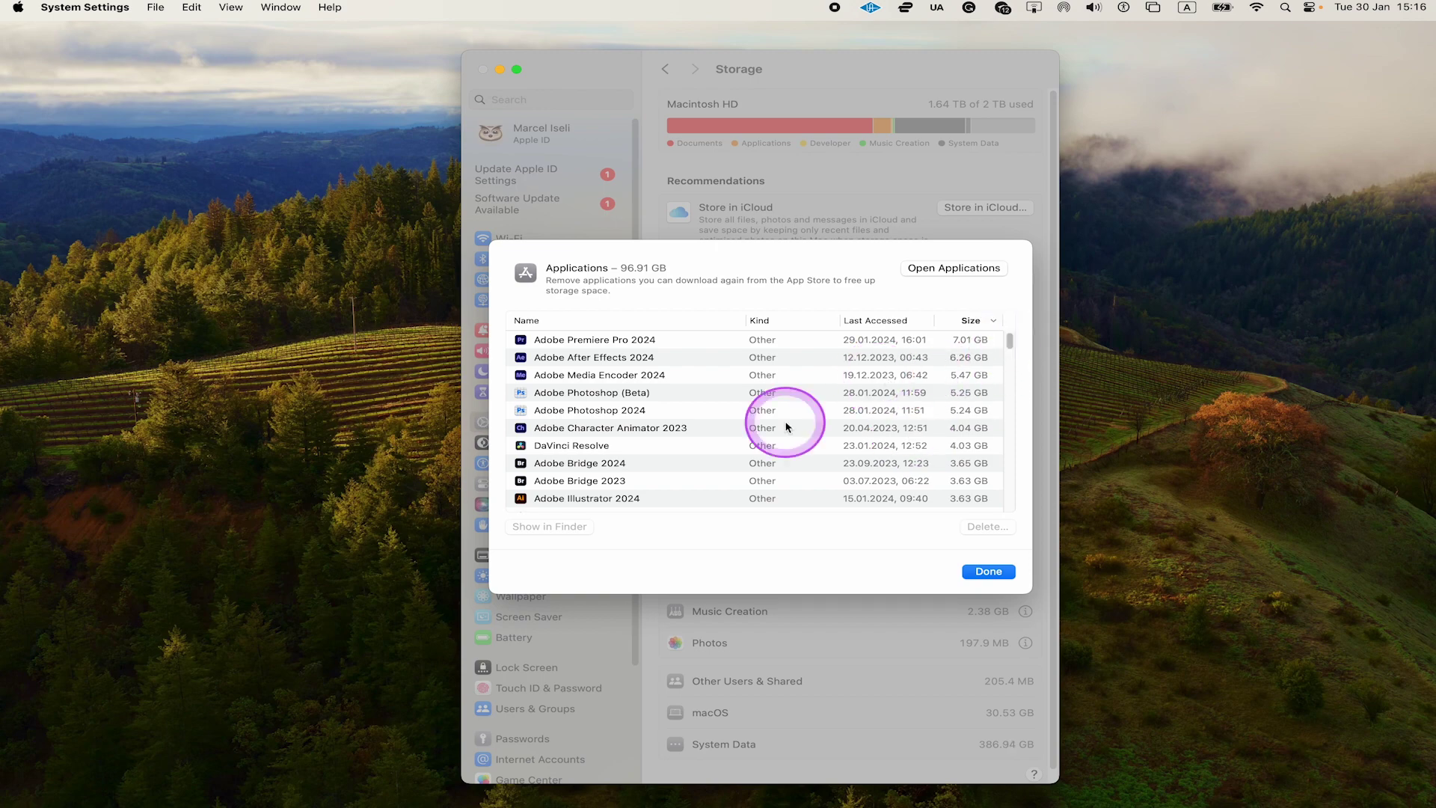
Dismiss the Applications size list, returning to the 1.64 TB Storage overview
key(Escape)
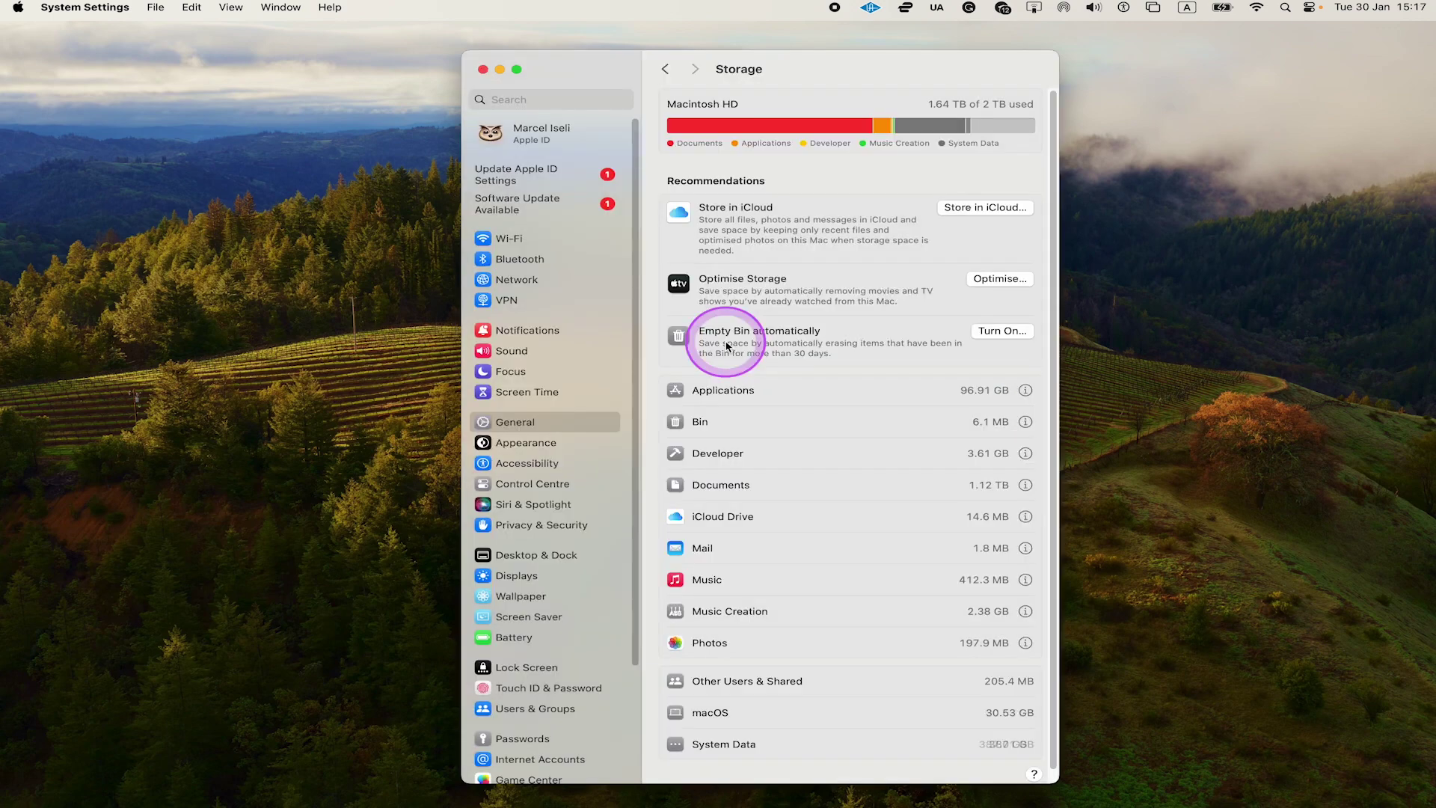